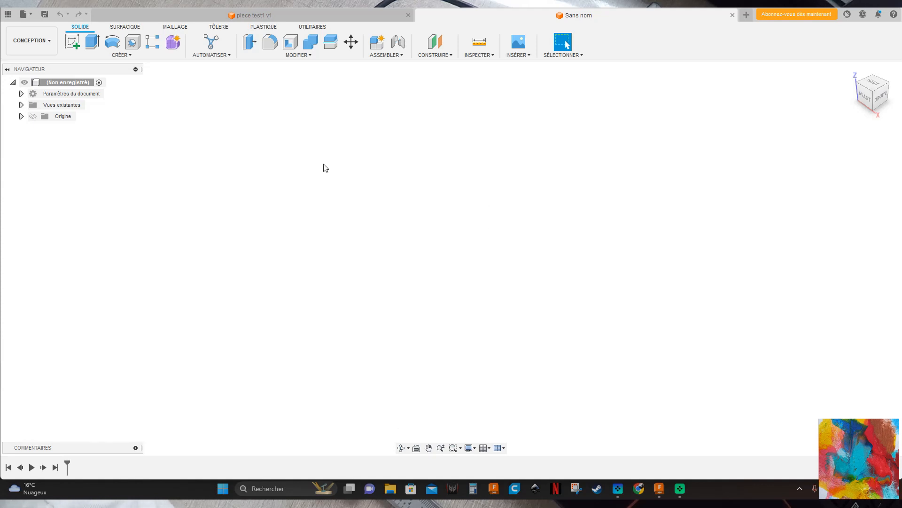
# Start a sketch on the horizontal XY plane and draw a rectangle with its first corner at the origin, extending up and right.
pyautogui.click(76, 42)
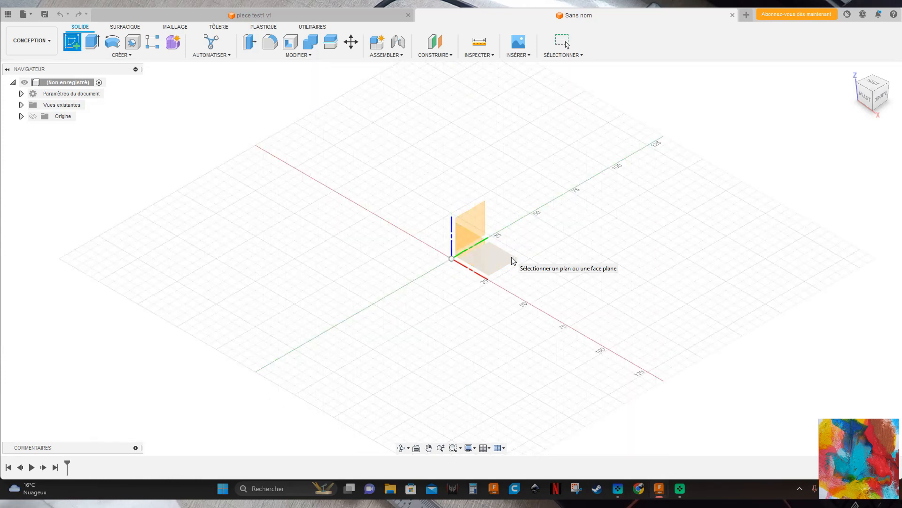
pyautogui.click(505, 262)
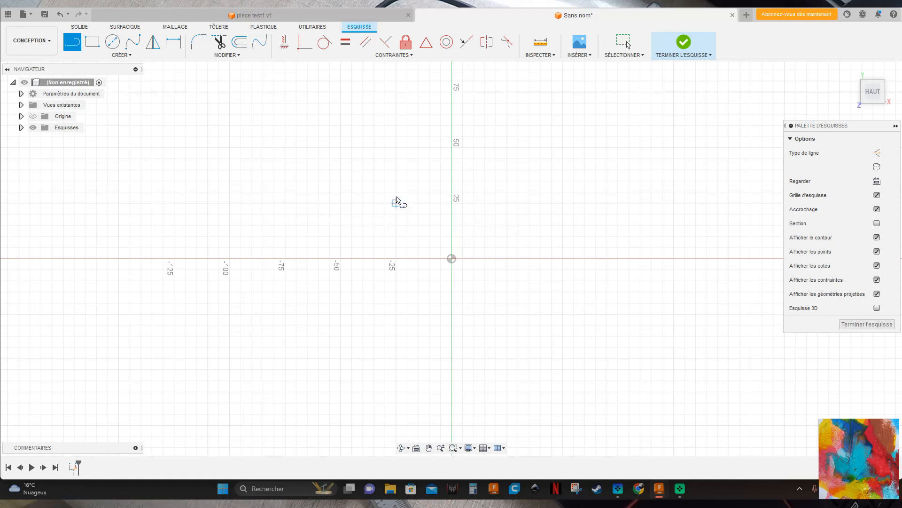
pyautogui.press('r')
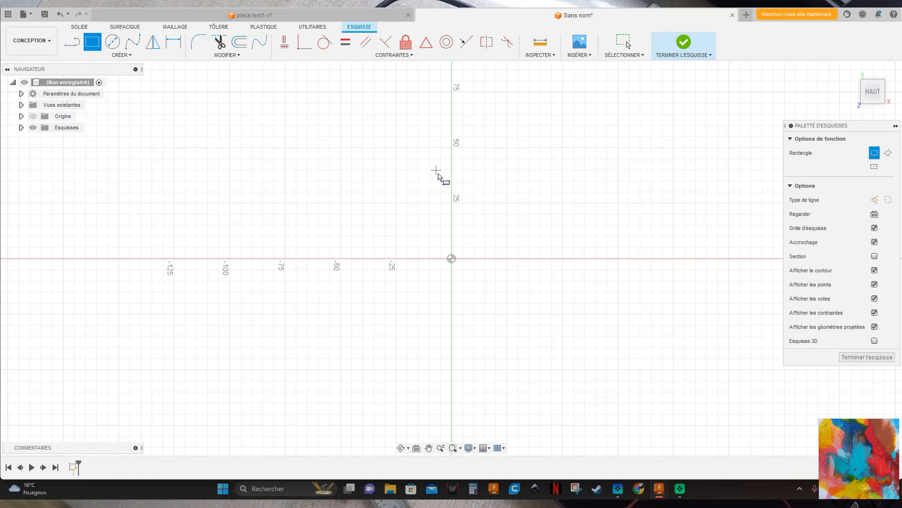
pyautogui.click(451, 259)
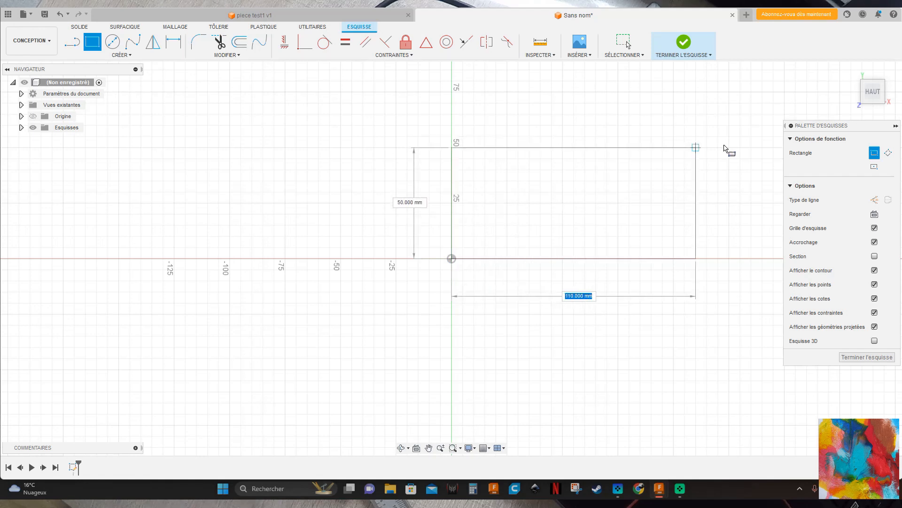
pyautogui.click(631, 141)
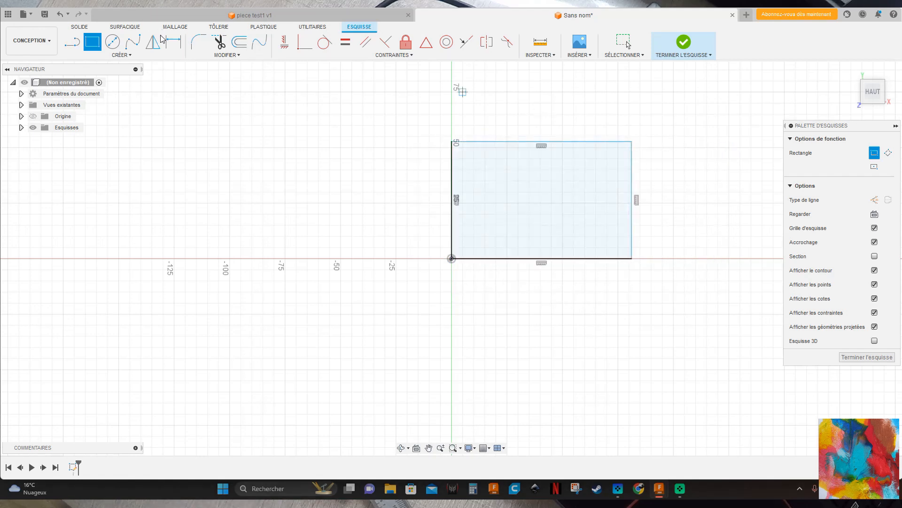
# Dimension the rectangle to 18.75 mm high and 44 mm wide.
pyautogui.press('d')
pyautogui.click(452, 161)
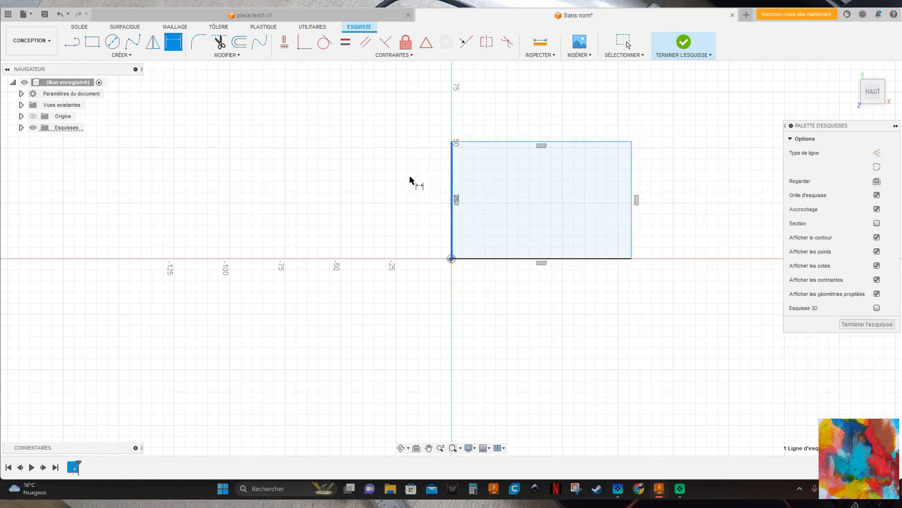
pyautogui.click(402, 181)
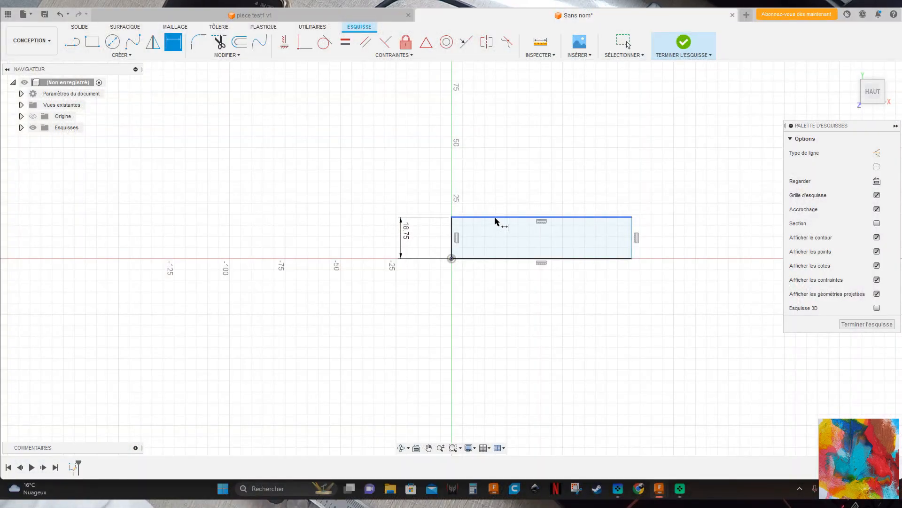
pyautogui.click(495, 218)
pyautogui.click(496, 193)
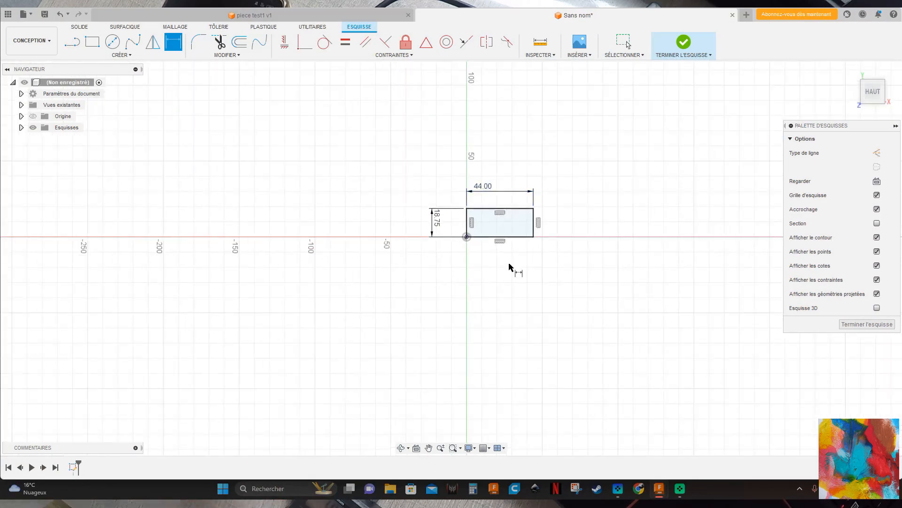
# Sketch a three-sided rectangular notch down from the rectangle's upper edge, starting about 3 mm from its left edge.
pyautogui.scroll(8, 512, 267)
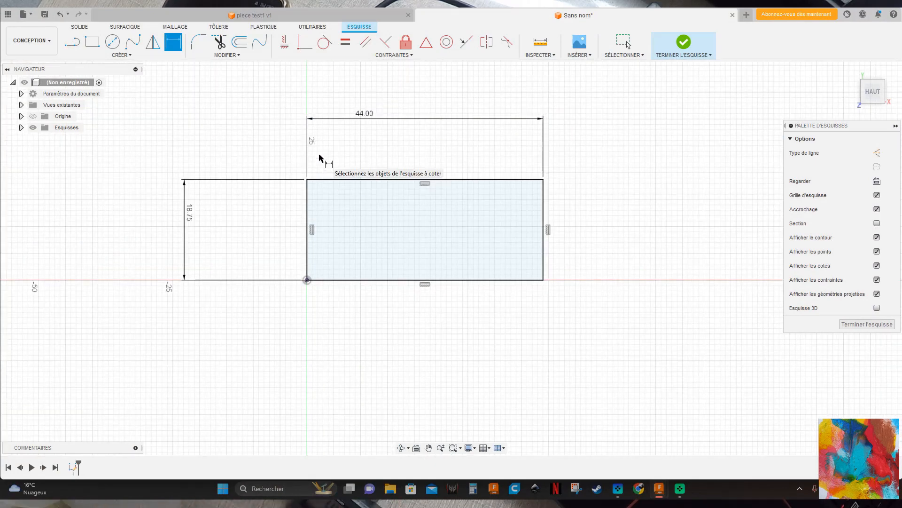
pyautogui.press('l')
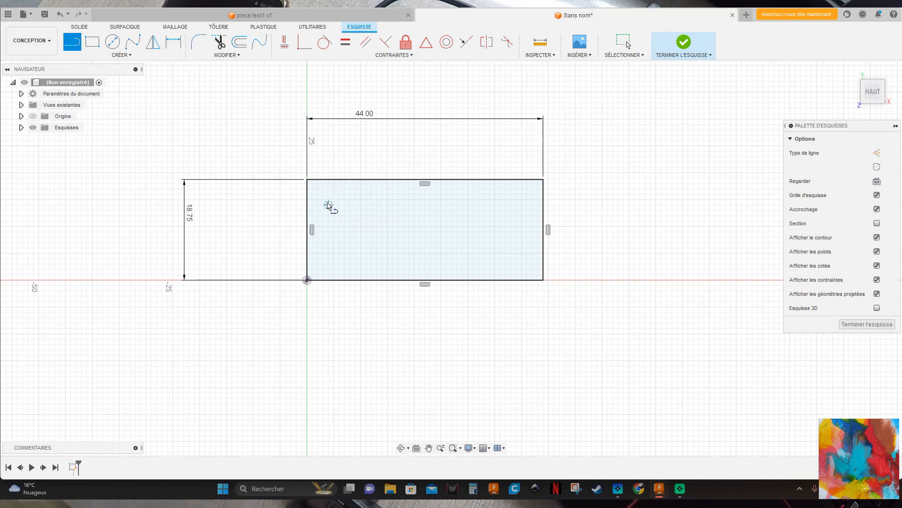
pyautogui.scroll(1, 373, 227)
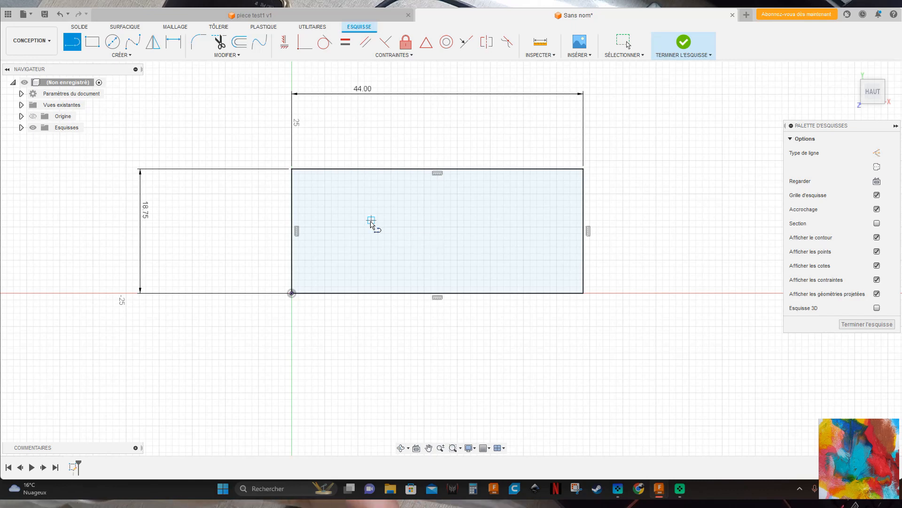
pyautogui.scroll(4, 315, 176)
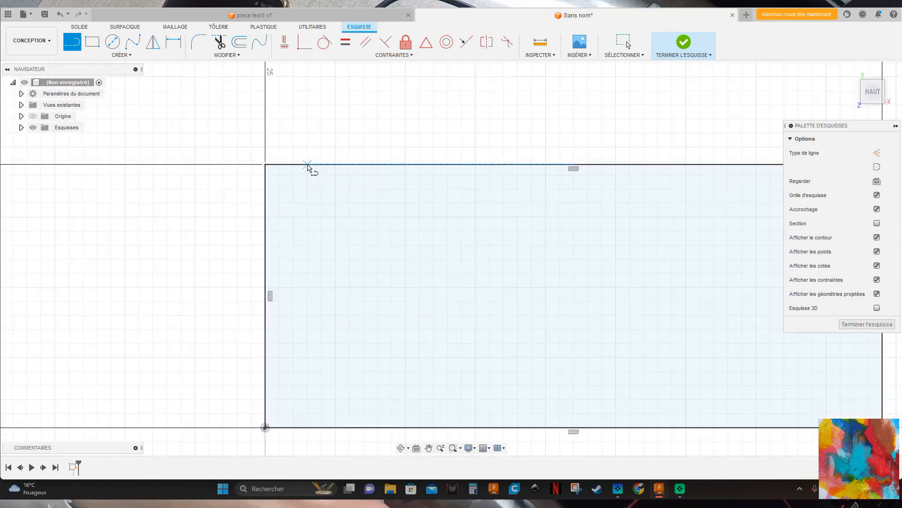
pyautogui.click(308, 165)
pyautogui.click(308, 216)
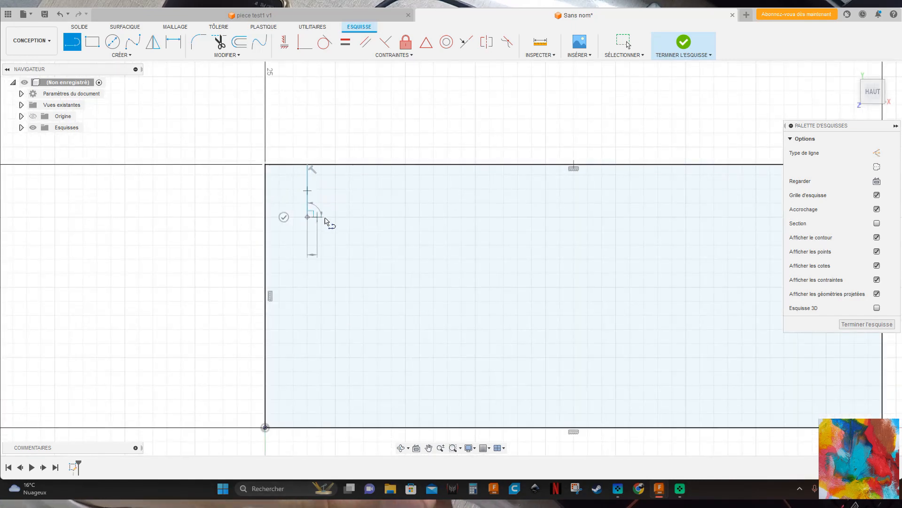
pyautogui.click(351, 219)
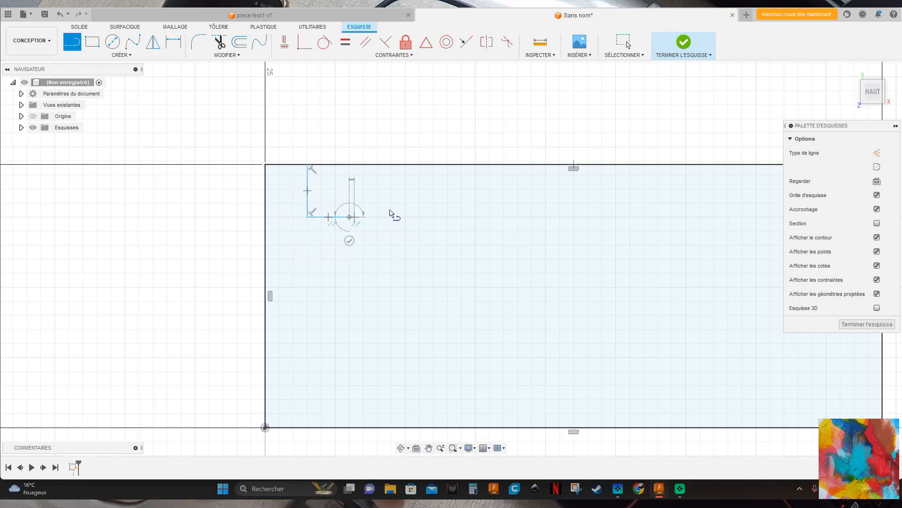
pyautogui.click(350, 165)
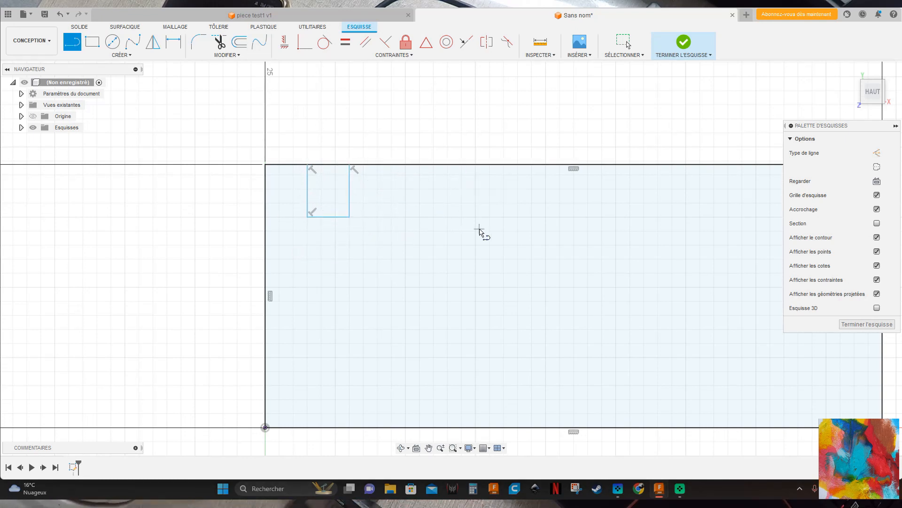
# Draw a line sloping down about 29 mm from the notch's upper right corner, followed by a 10 mm horizontal line to the right edge.
pyautogui.click(350, 166)
pyautogui.scroll(2, 587, 258)
pyautogui.scroll(-4, 584, 266)
pyautogui.scroll(-2, 555, 267)
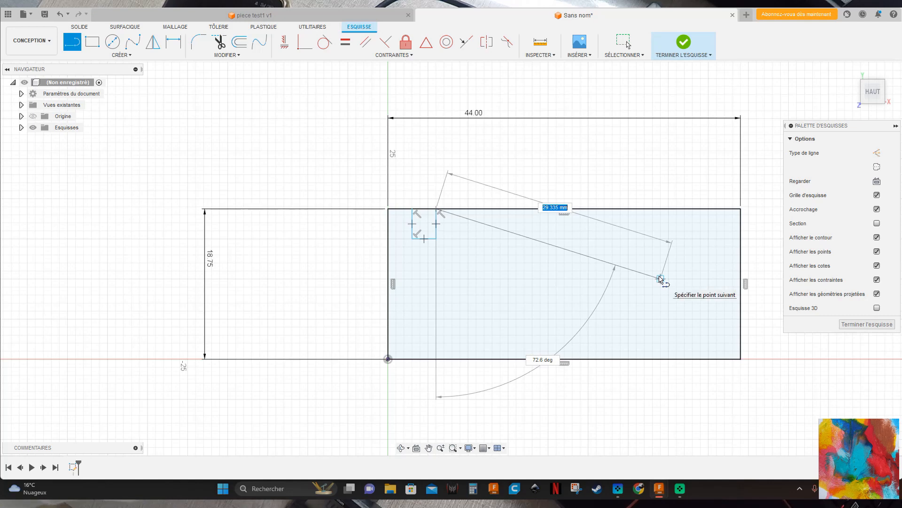
pyautogui.click(661, 278)
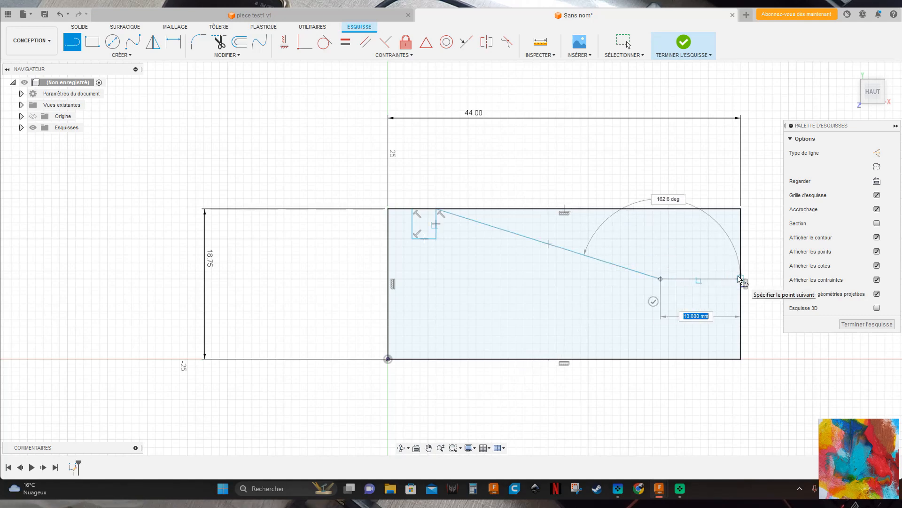
pyautogui.click(741, 278)
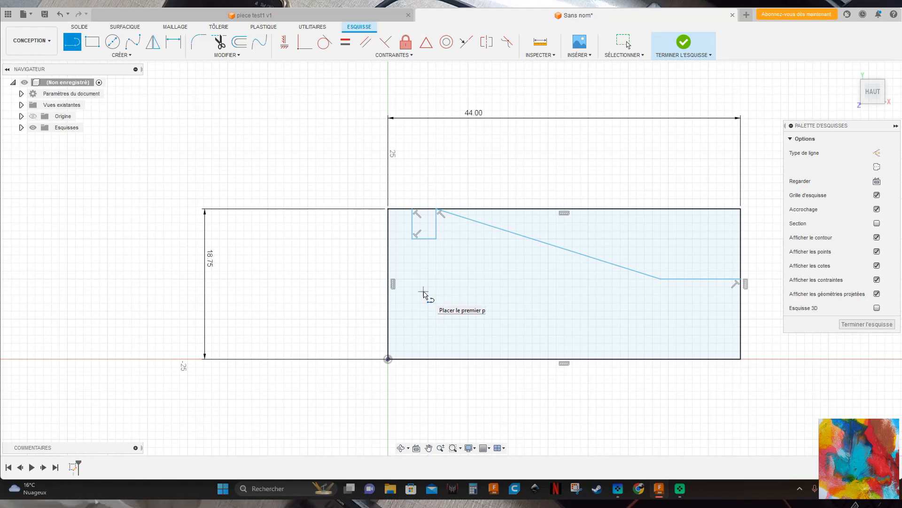
# Draw a horizontal line from the left edge below the notch, about one third of the rectangle's width, ending in a short vertical drop.
pyautogui.click(389, 263)
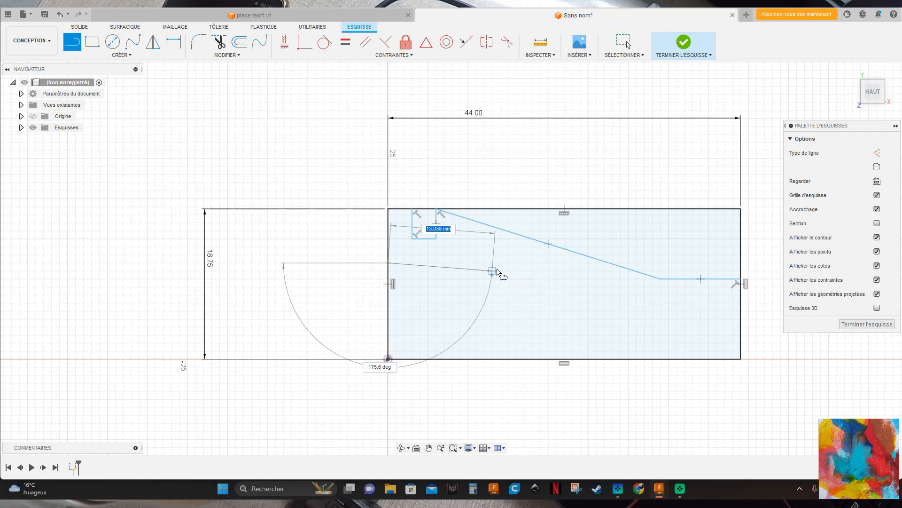
pyautogui.click(500, 262)
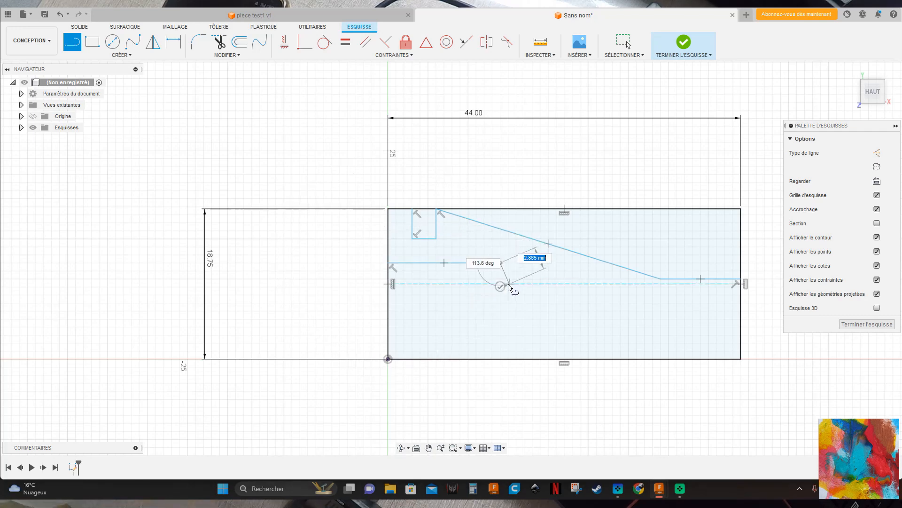
pyautogui.scroll(4, 504, 276)
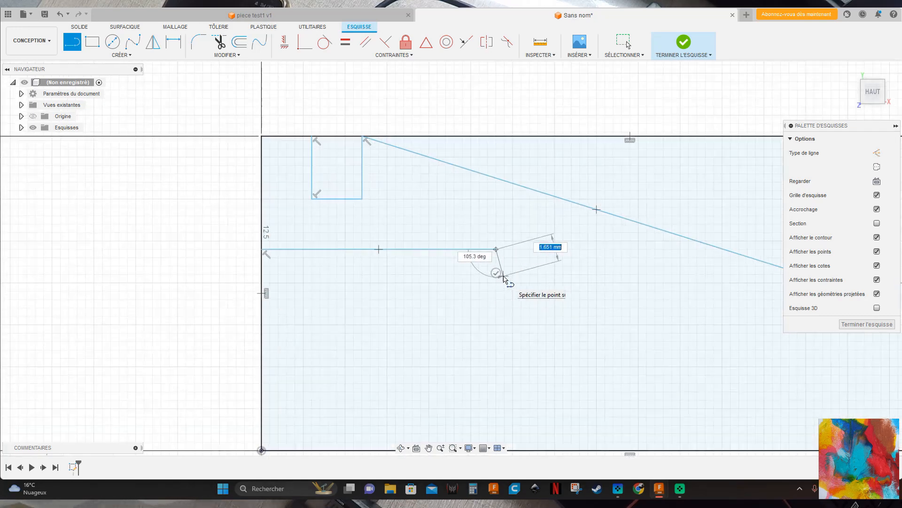
pyautogui.scroll(2, 500, 278)
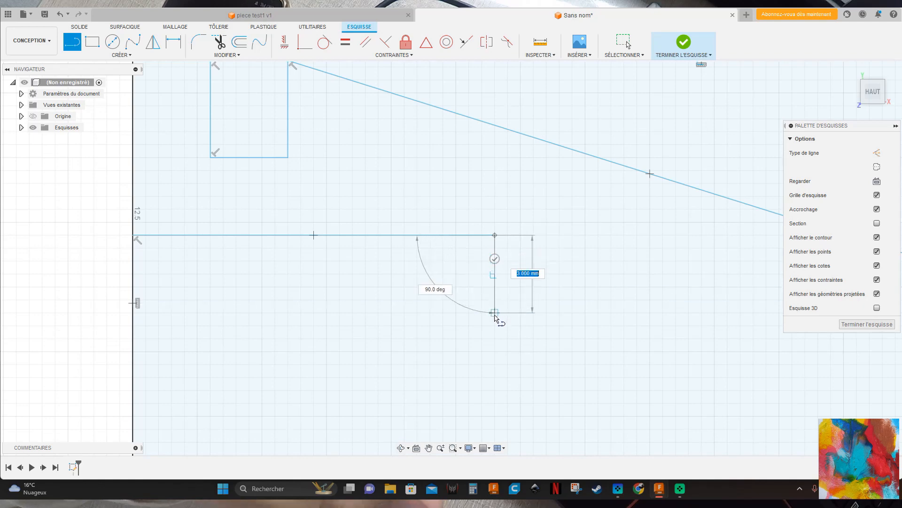
pyautogui.click(494, 326)
# Extend the stepped inner line horizontally almost to the right edge and close it onto that edge with a short downward slanted line.
pyautogui.scroll(4, 530, 328)
pyautogui.scroll(-3, 596, 312)
pyautogui.scroll(-5, 597, 323)
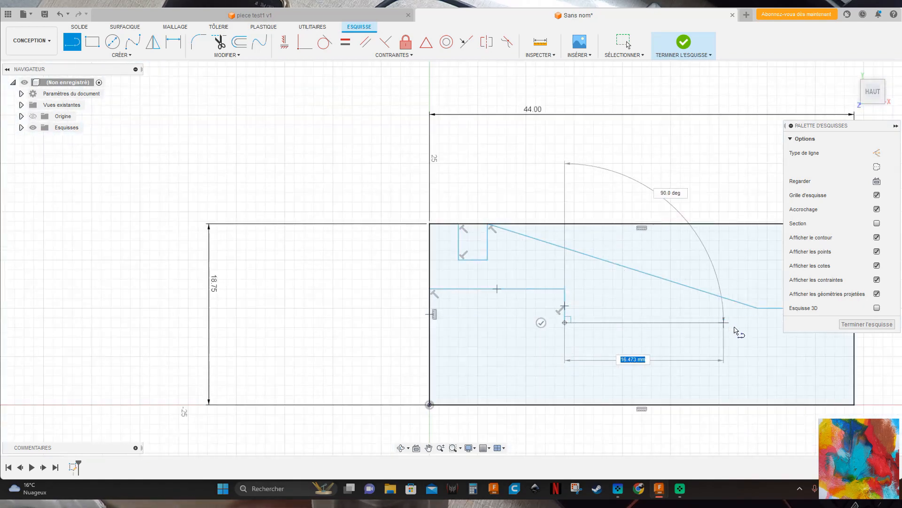
pyautogui.scroll(-2, 493, 393)
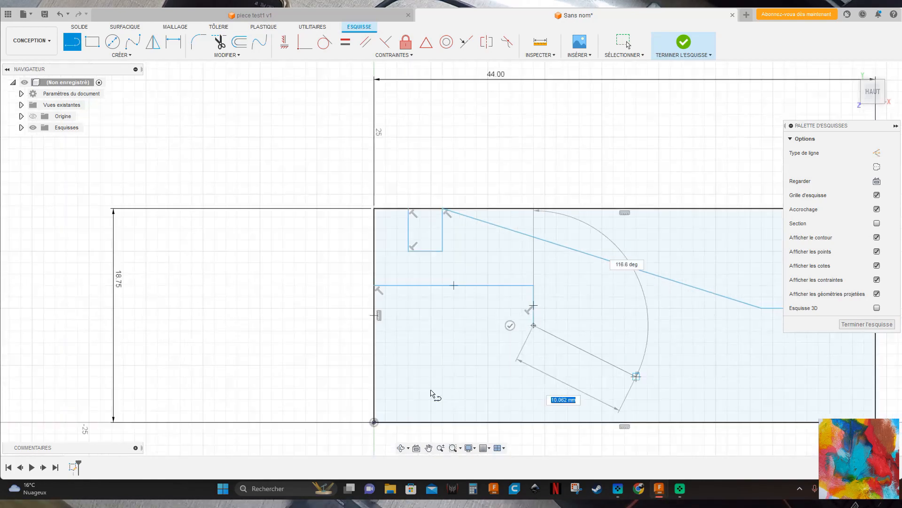
pyautogui.scroll(-2, 378, 388)
pyautogui.scroll(3, 567, 397)
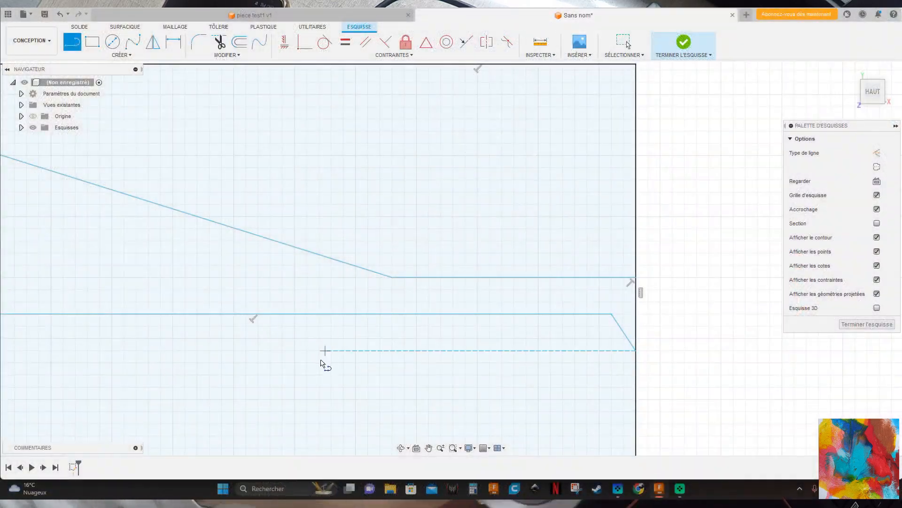
pyautogui.scroll(-6, 323, 363)
pyautogui.scroll(-5, 146, 374)
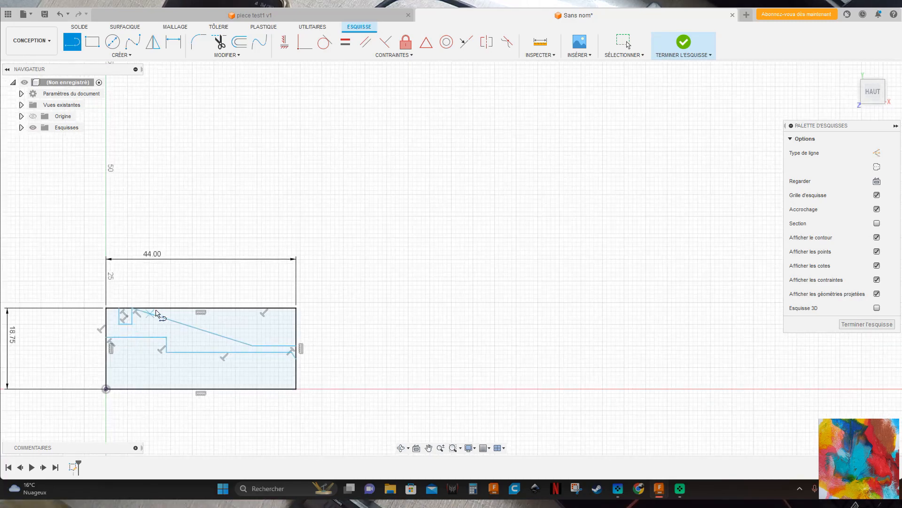
# Dimension the notch's left side 5 mm from the rectangle's left edge.
pyautogui.scroll(2, 120, 377)
pyautogui.scroll(-2, 70, 366)
pyautogui.scroll(2, 69, 367)
pyautogui.scroll(-3, 69, 367)
pyautogui.scroll(-3, 343, 399)
pyautogui.scroll(2, 101, 399)
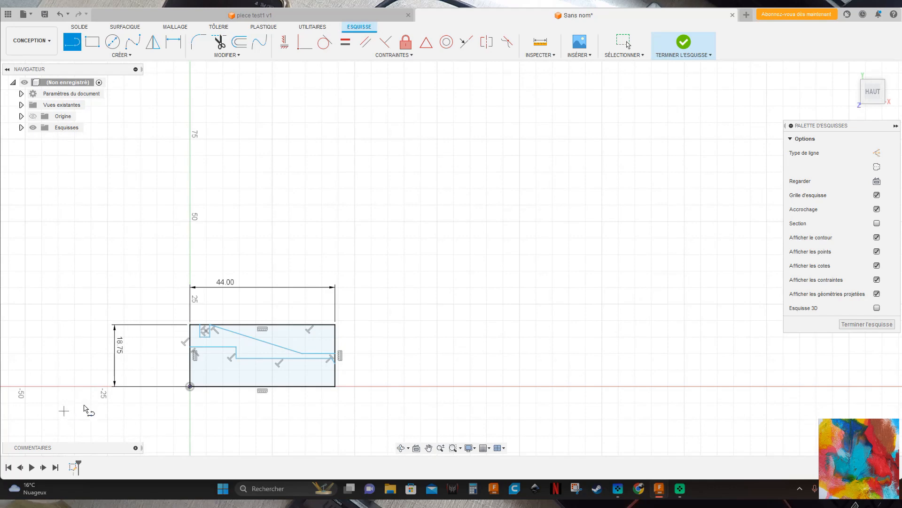
pyautogui.scroll(2, 131, 399)
pyautogui.scroll(1, 318, 374)
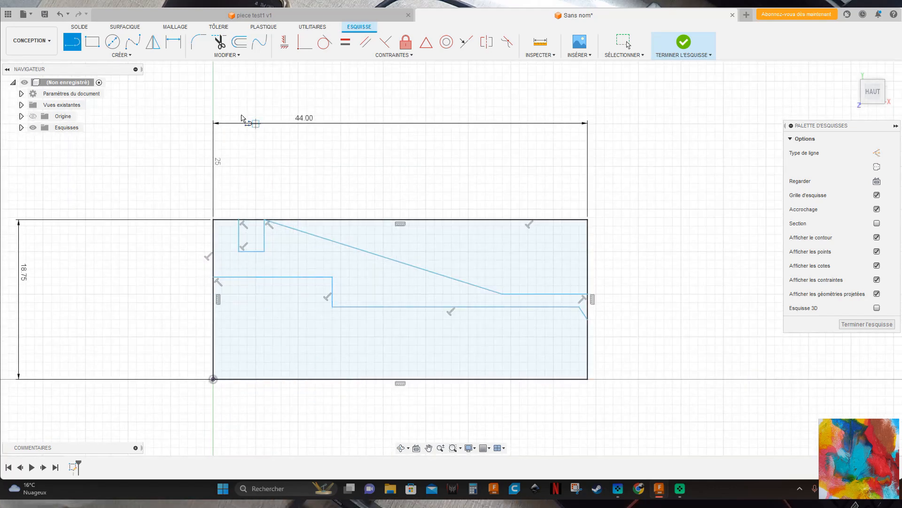
pyautogui.click(174, 41)
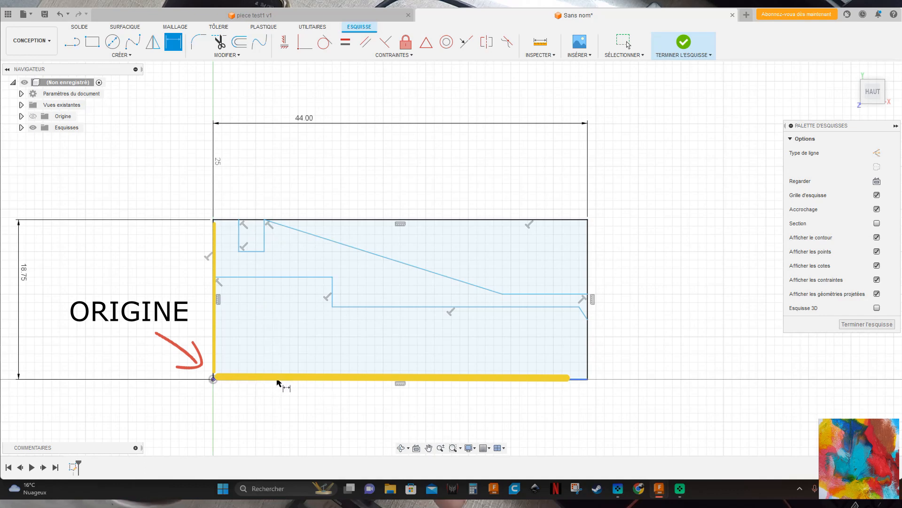
pyautogui.scroll(1, 207, 235)
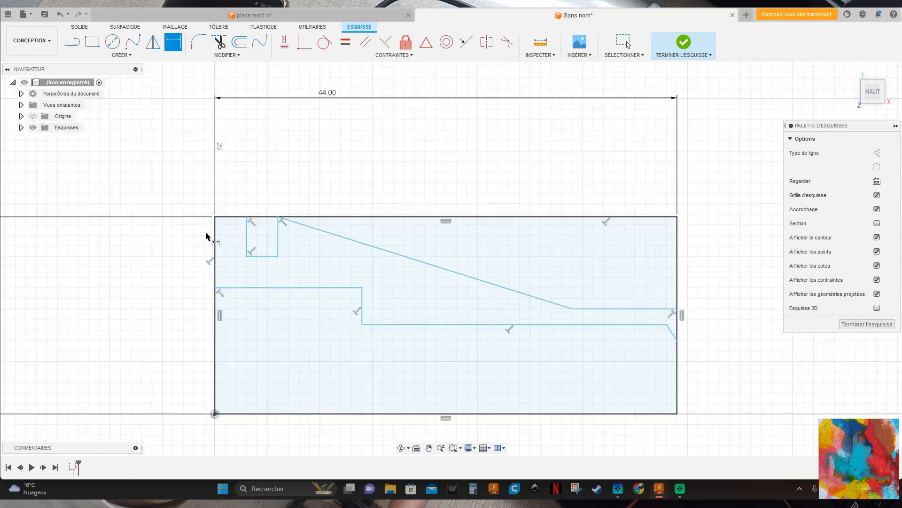
pyautogui.click(216, 241)
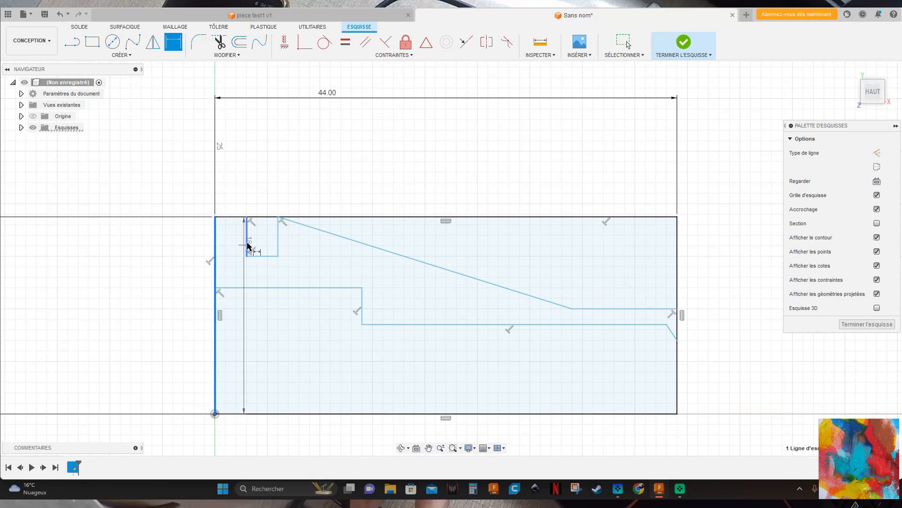
pyautogui.click(247, 246)
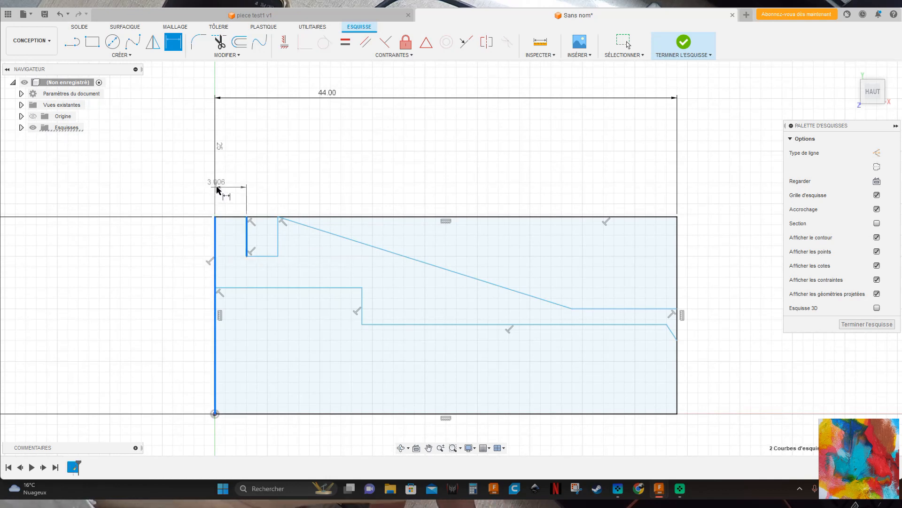
pyautogui.click(231, 184)
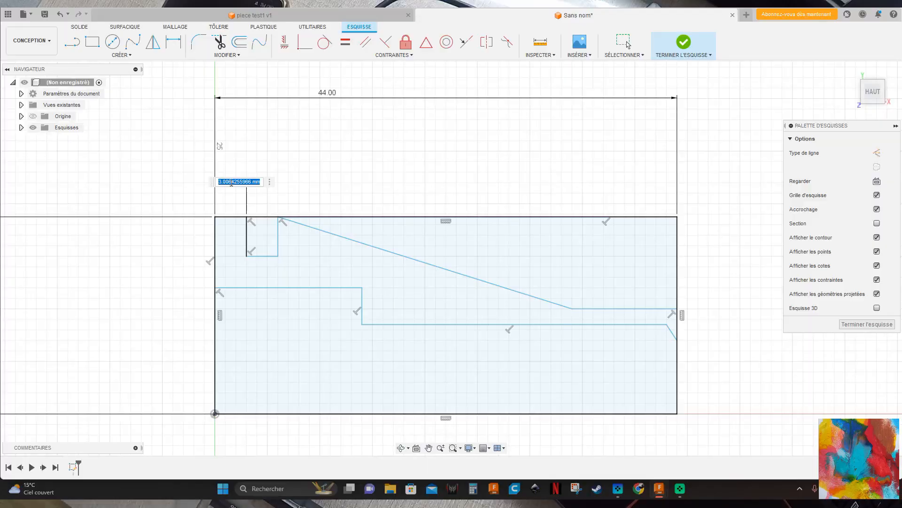
pyautogui.press('Return')
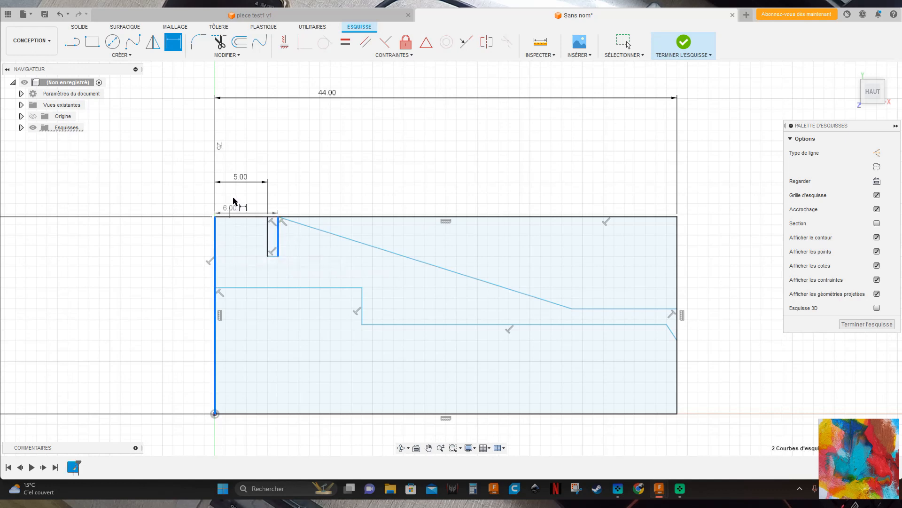
# Dimension the distance from the rectangle's left edge to the notch's right side.
pyautogui.doubleClick(258, 149)
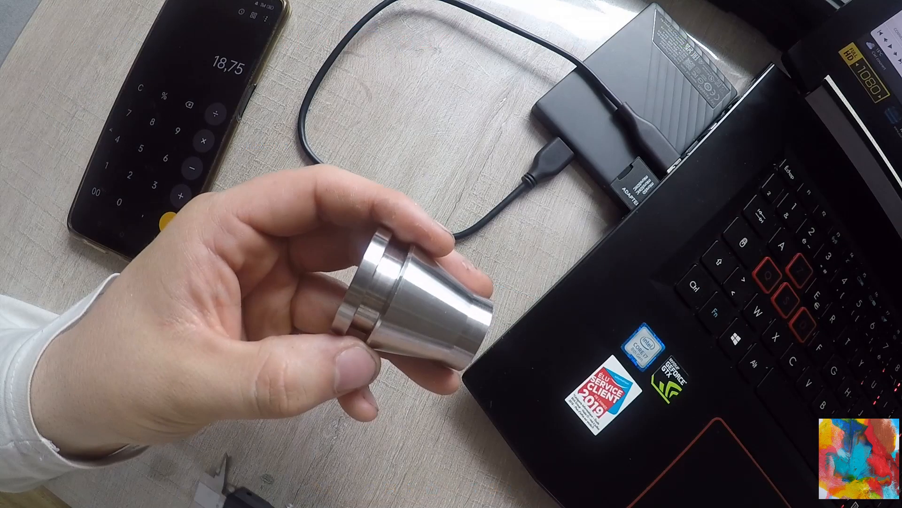